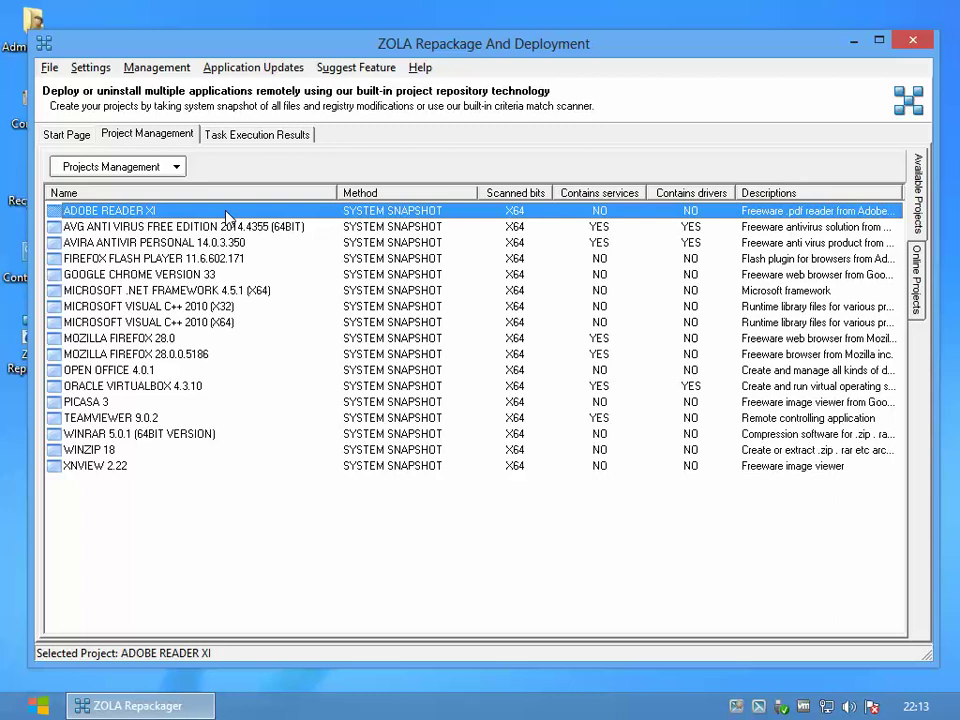
Step: Start creating one installation MSI from the ADOBE READER XI, MOZILLA FIREFOX 28.0, PICASA 3 and WINZIP 18 projects
left_click(207, 340, "ctrl")
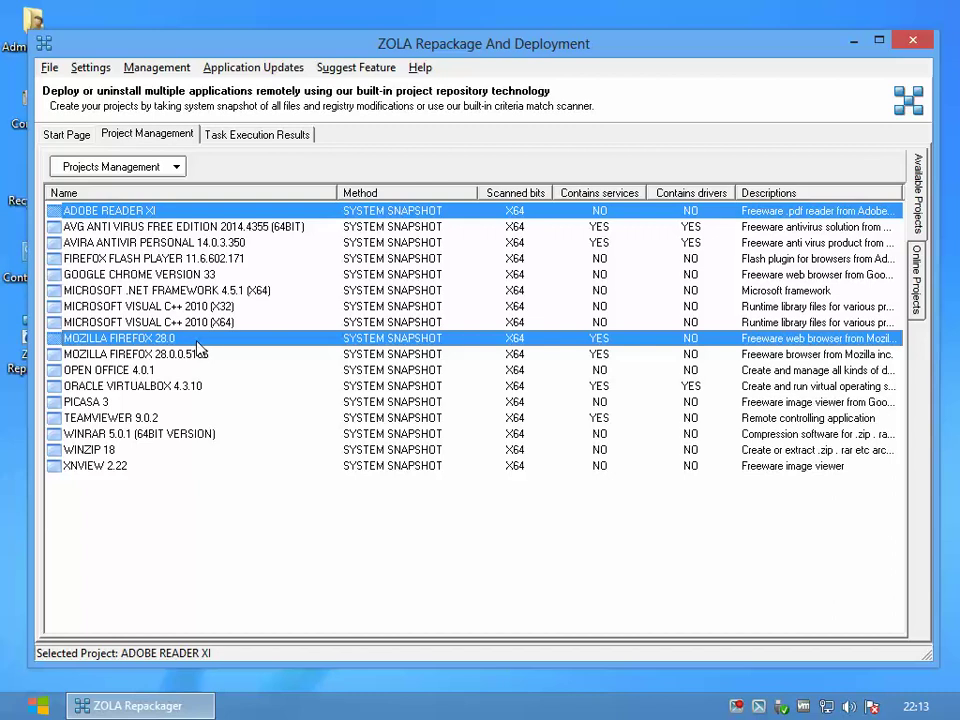
left_click(162, 405, "ctrl")
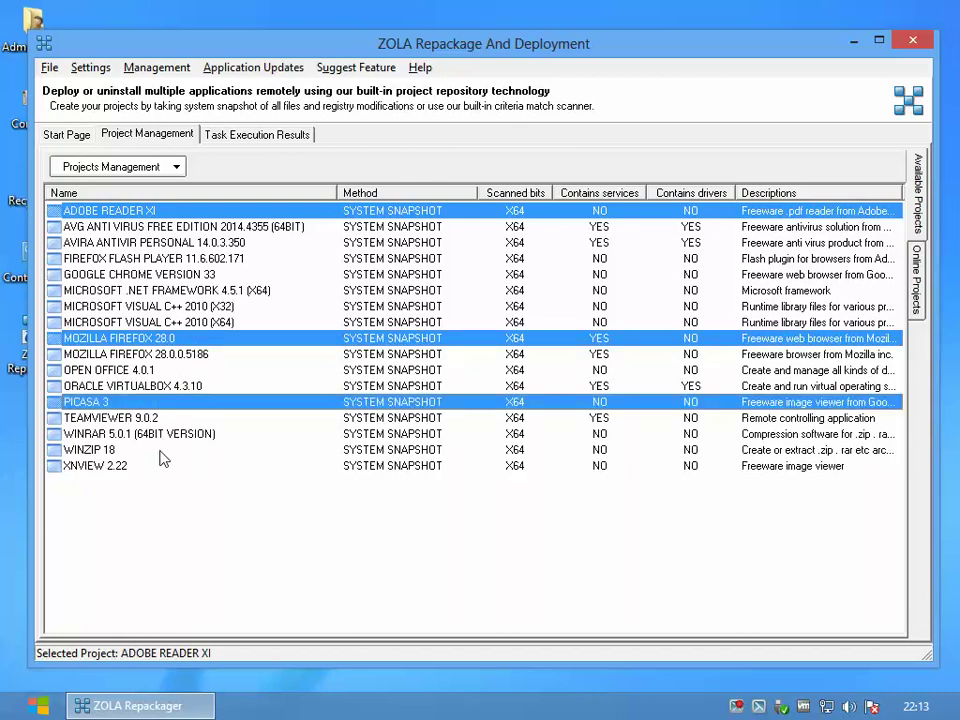
left_click(163, 452, "ctrl")
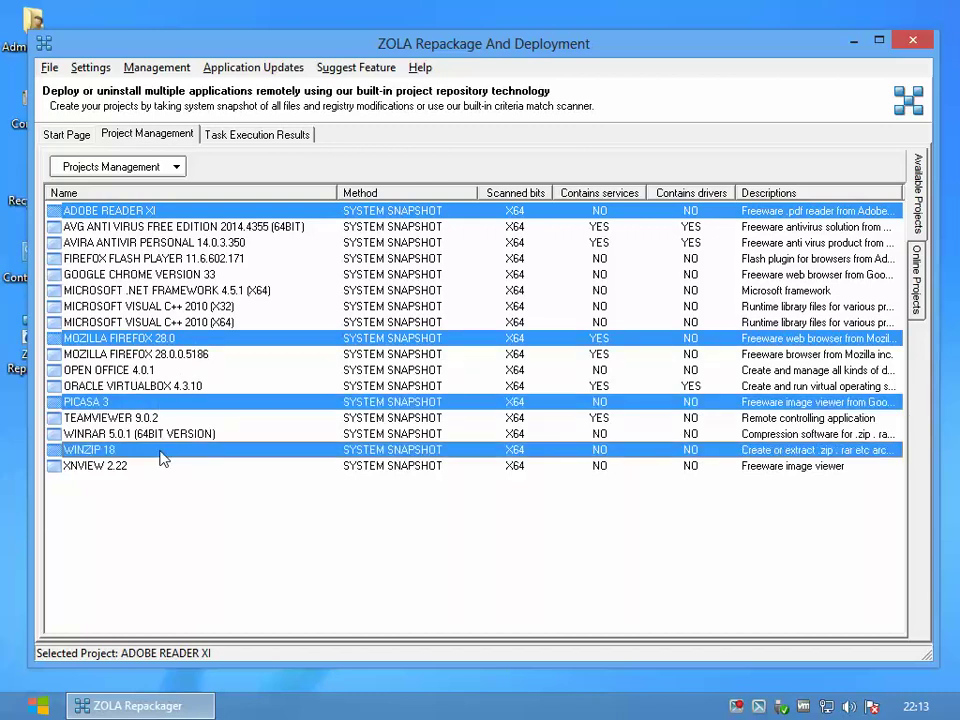
left_click(60, 172)
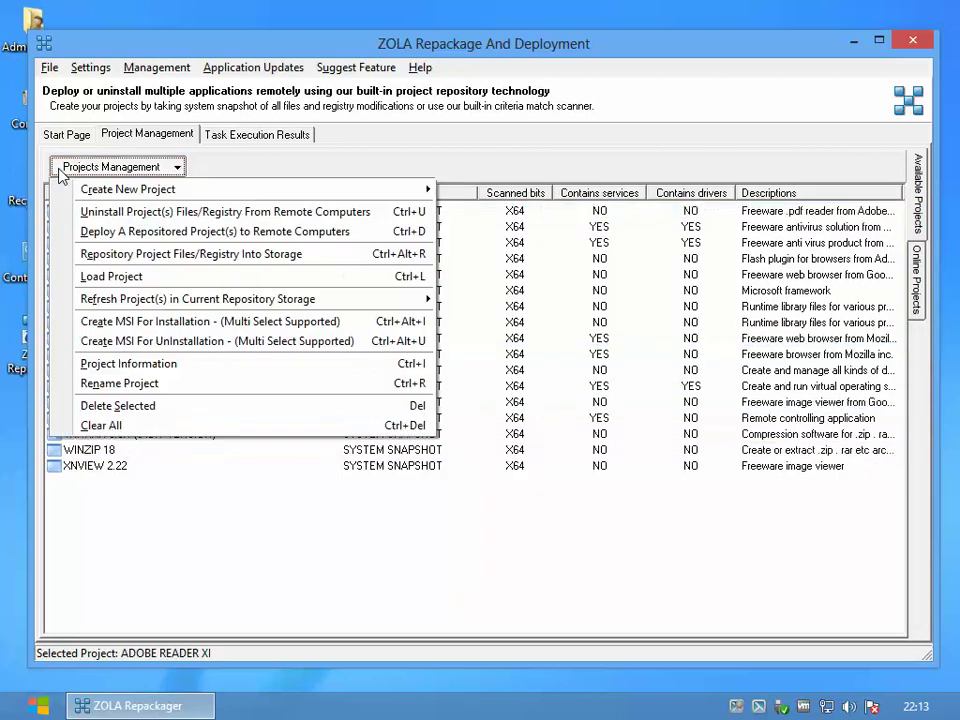
left_click(77, 323)
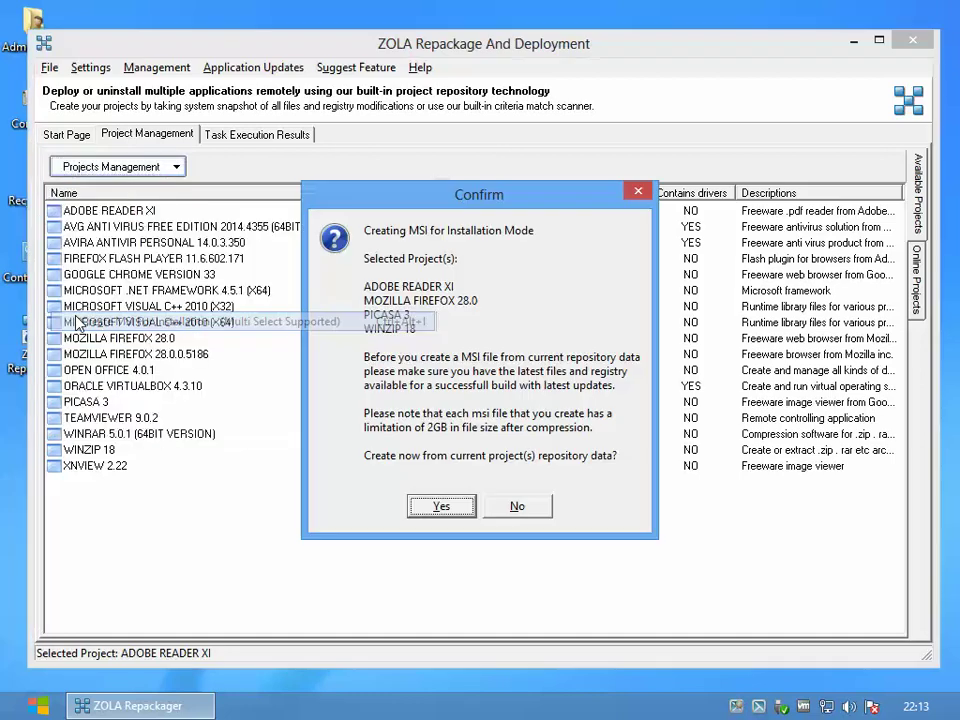
left_click(441, 507)
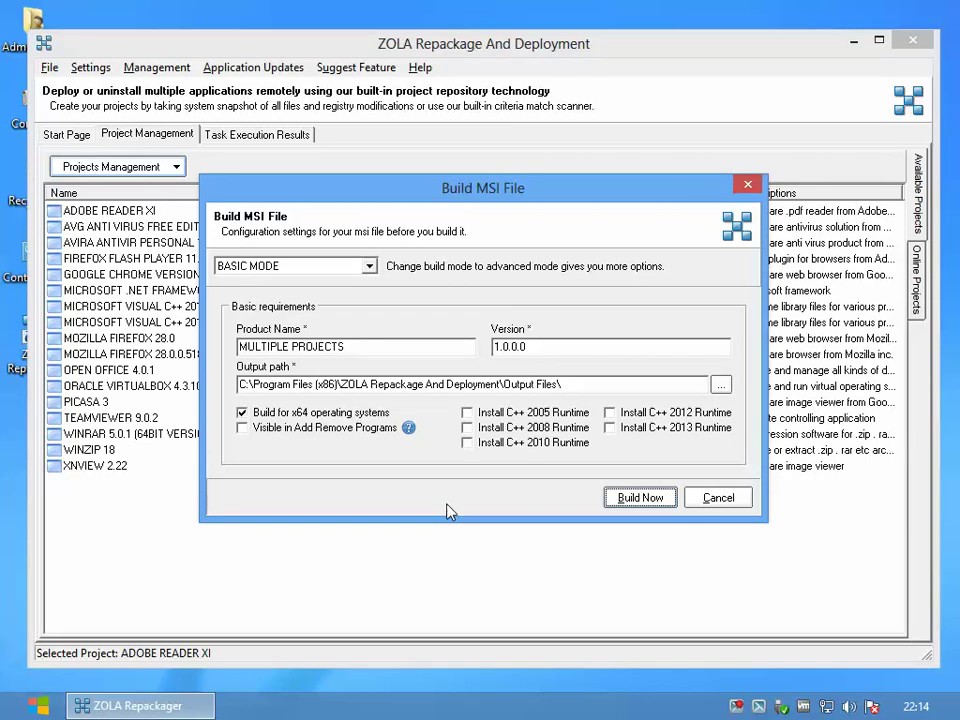
Step: Build the MSI with the C++ 2010, 2012 and 2013 runtimes included and the x64 operating systems option turned off
left_click(565, 446)
left_click(649, 413)
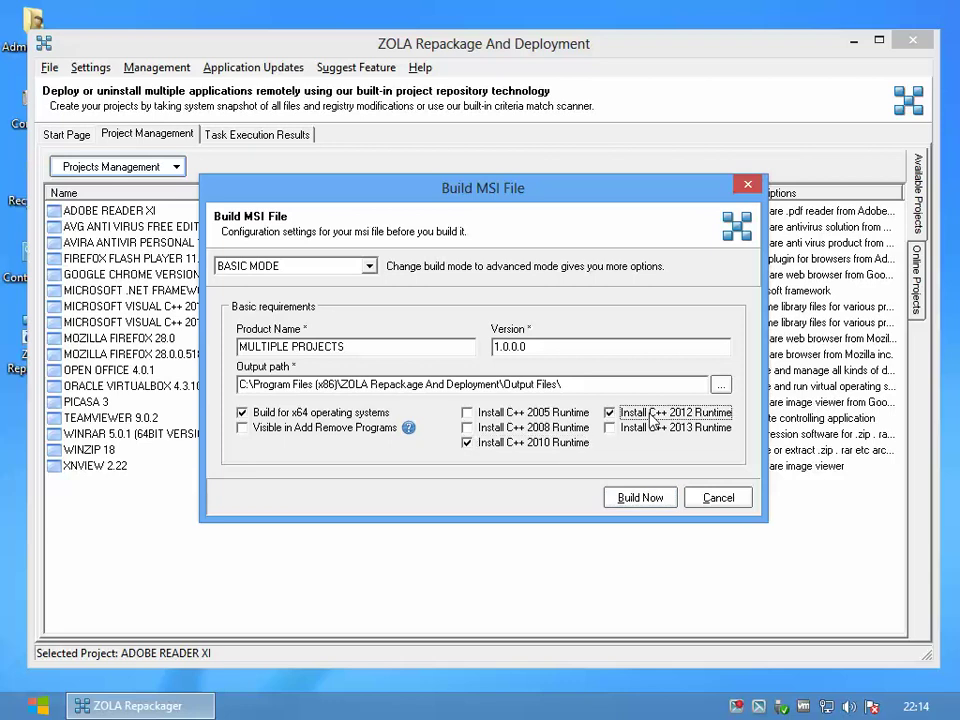
left_click(641, 427)
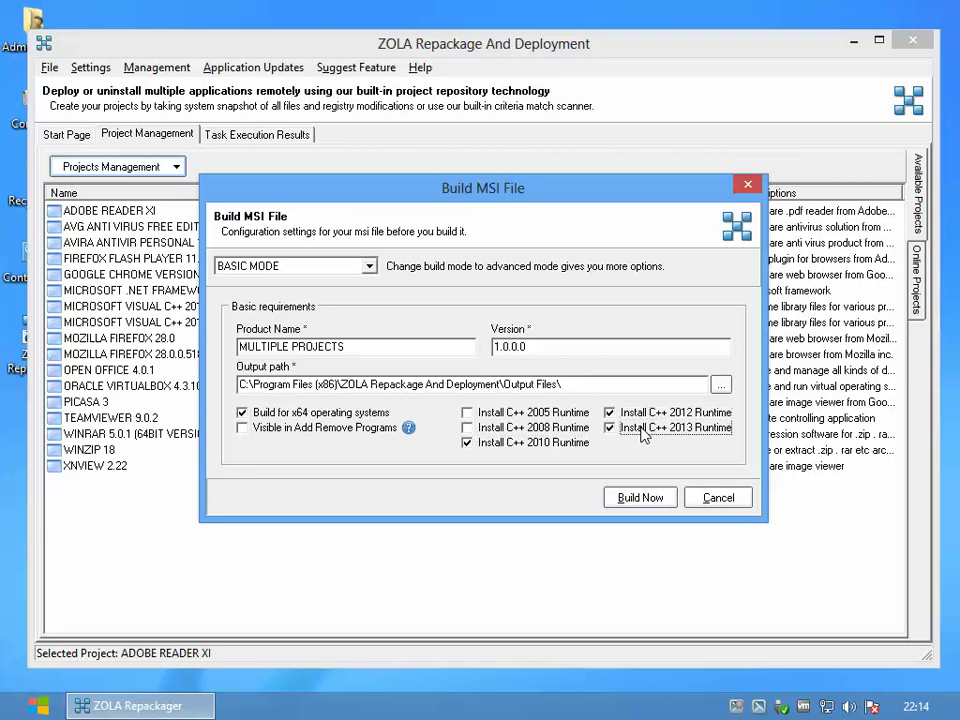
left_click(376, 415)
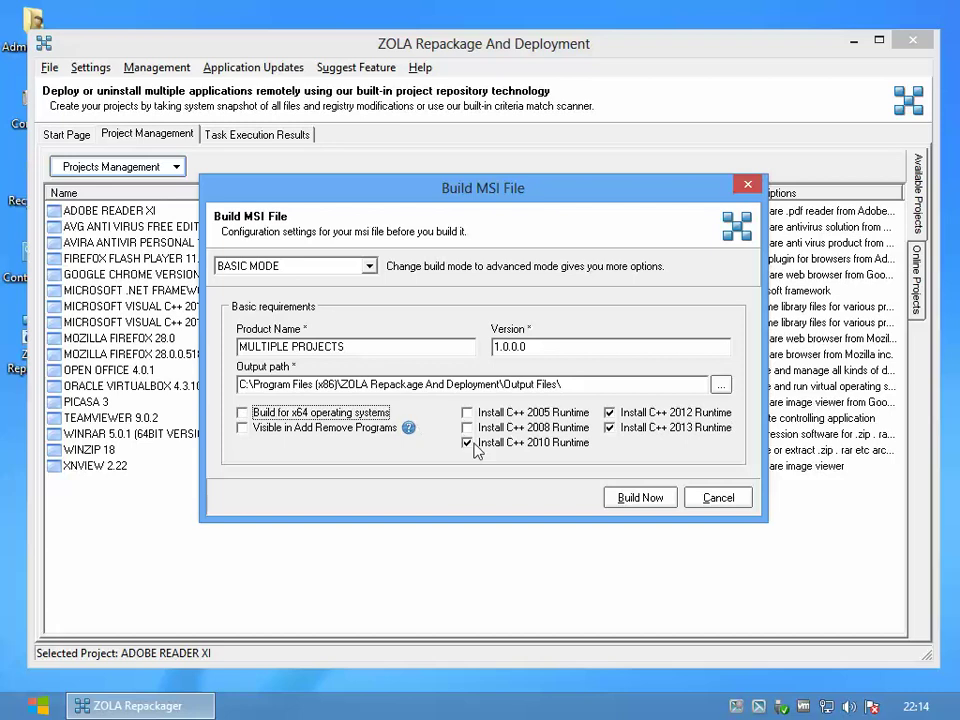
left_click(621, 498)
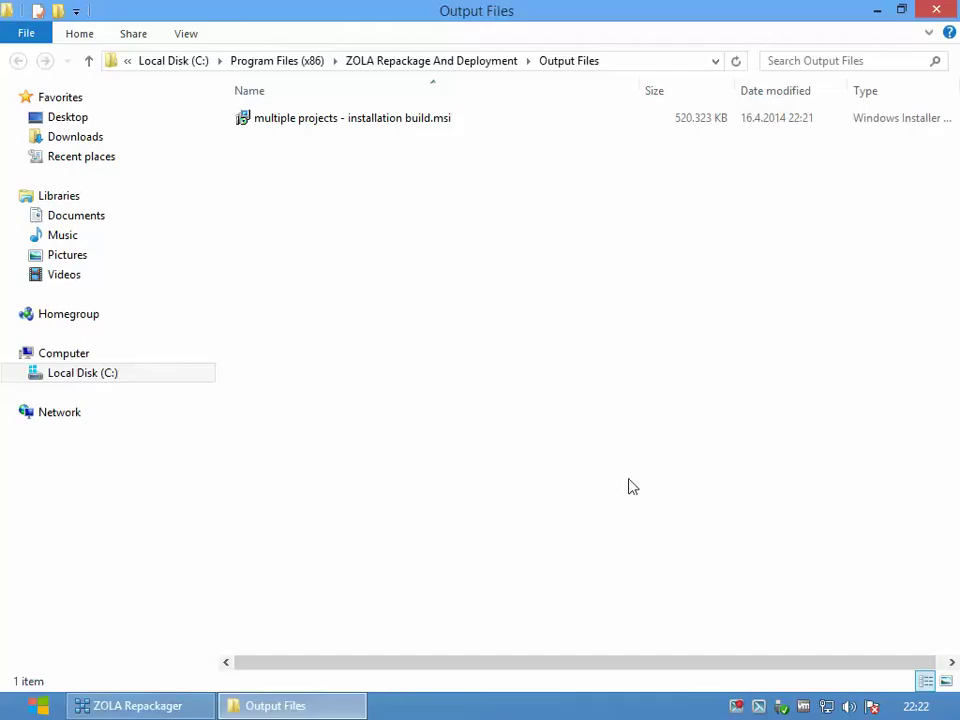
Step: Minimise the ZOLA window and open Programs and Features from Control Panel to check which programs are installed
double_click(587, 20)
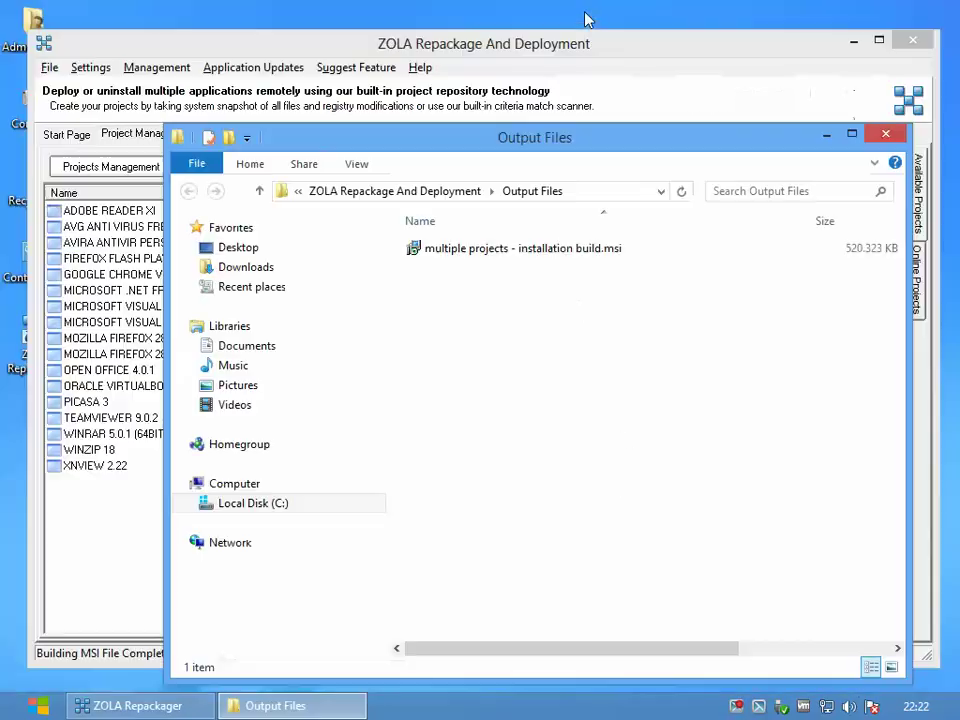
left_click(603, 52)
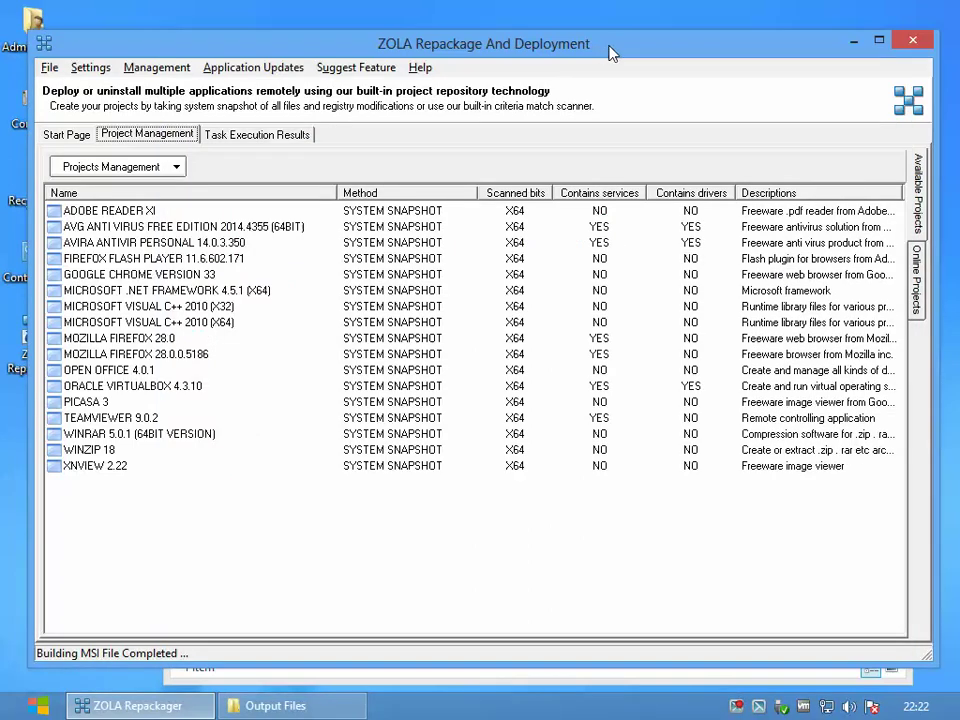
left_click(853, 41)
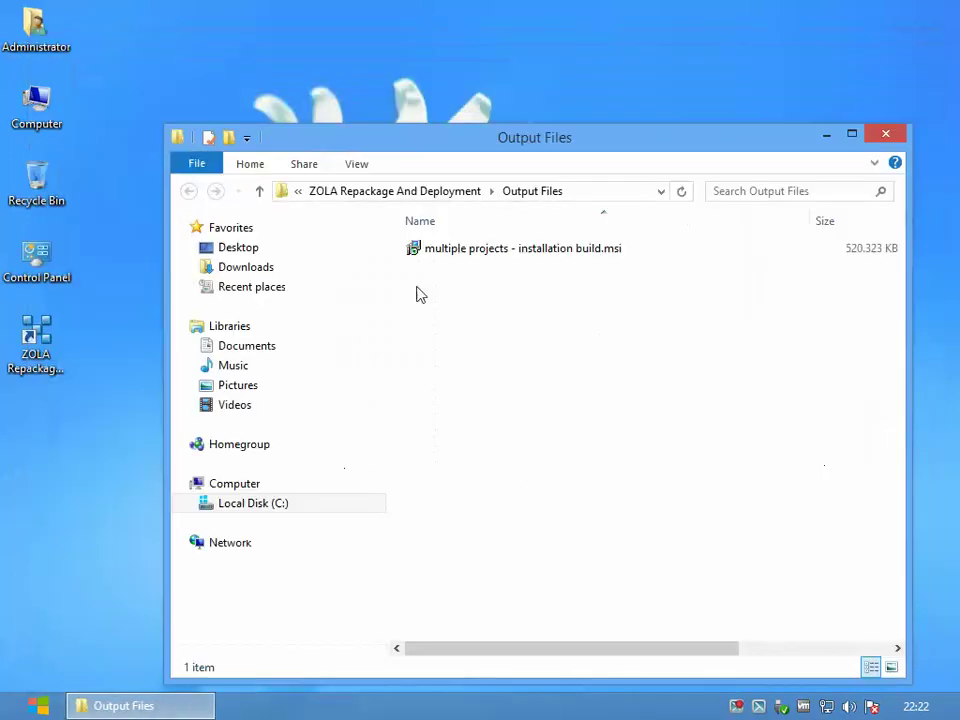
double_click(47, 254)
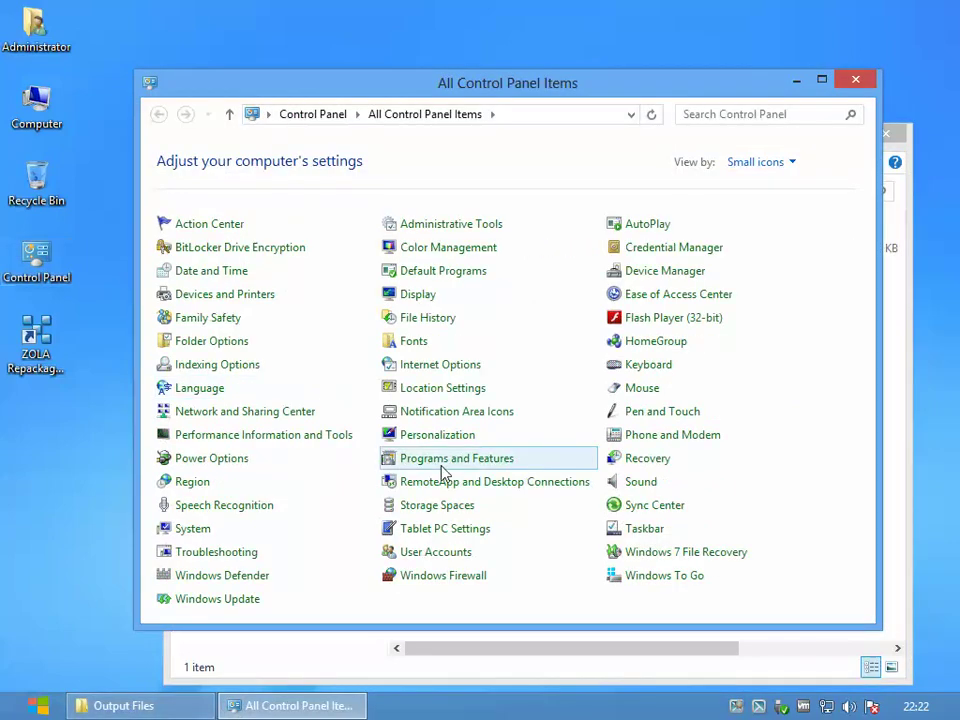
left_click(430, 460)
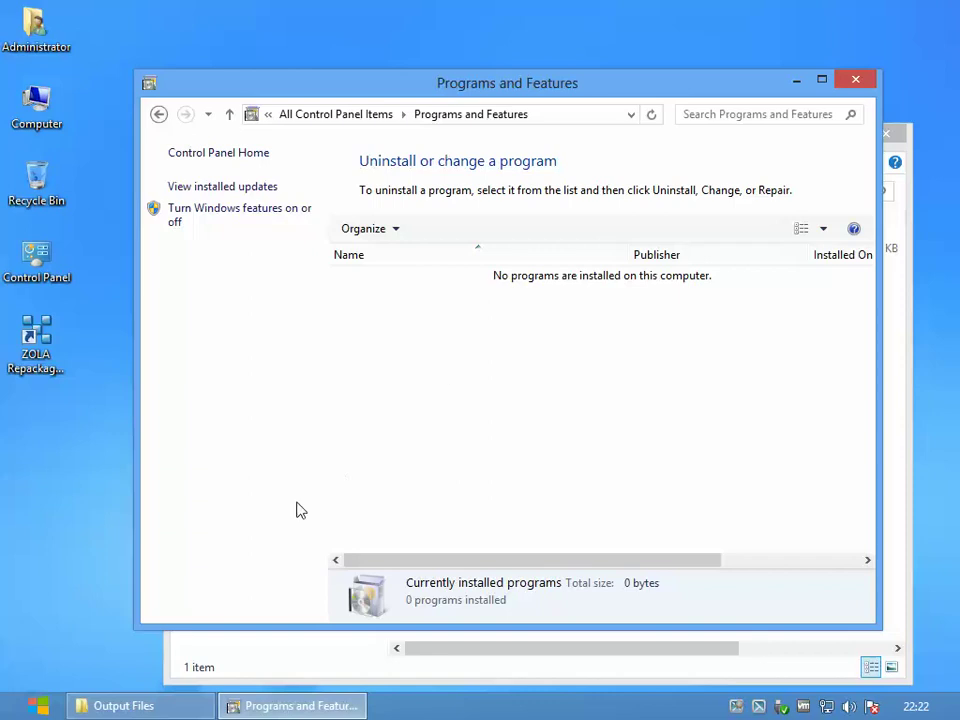
Step: Run "multiple projects - installation build.msi" from the Output Files folder, and close the folder after installation
left_click(143, 706)
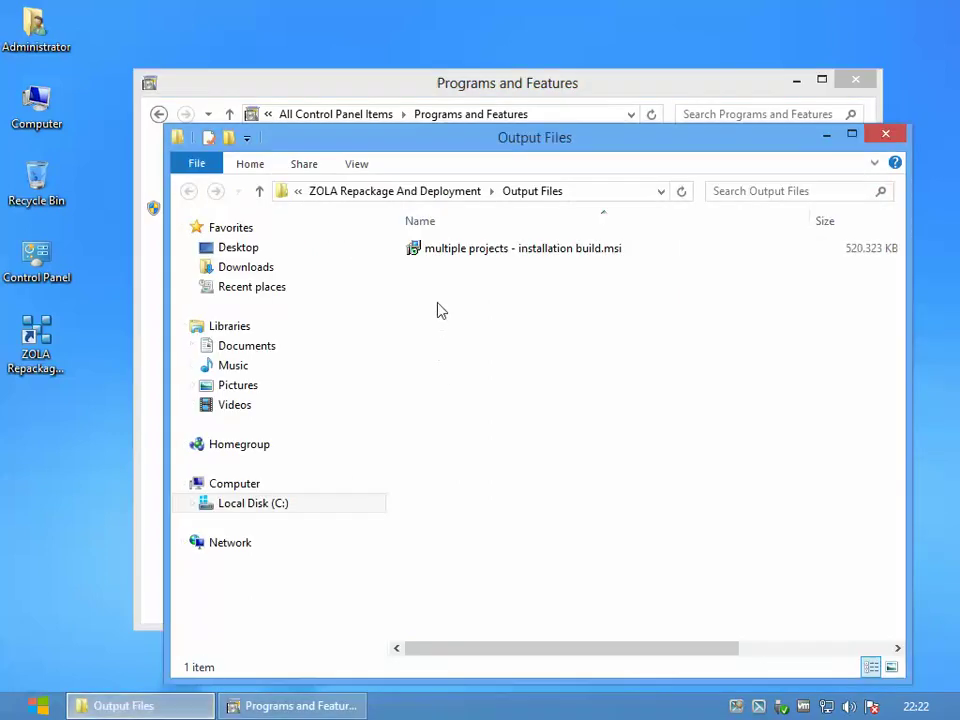
double_click(447, 250)
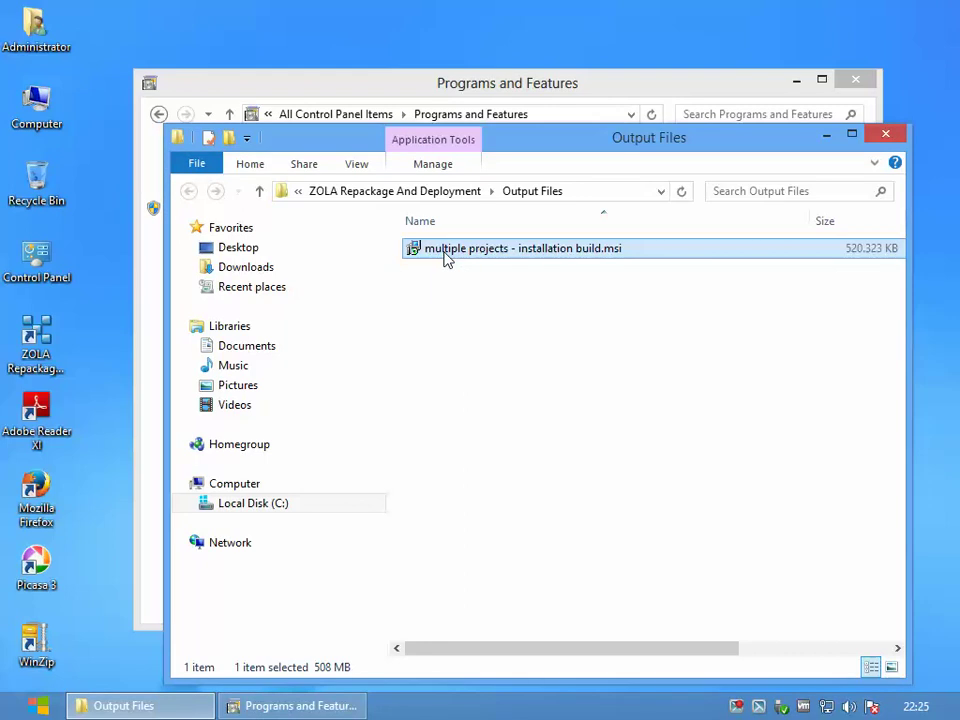
left_click(884, 139)
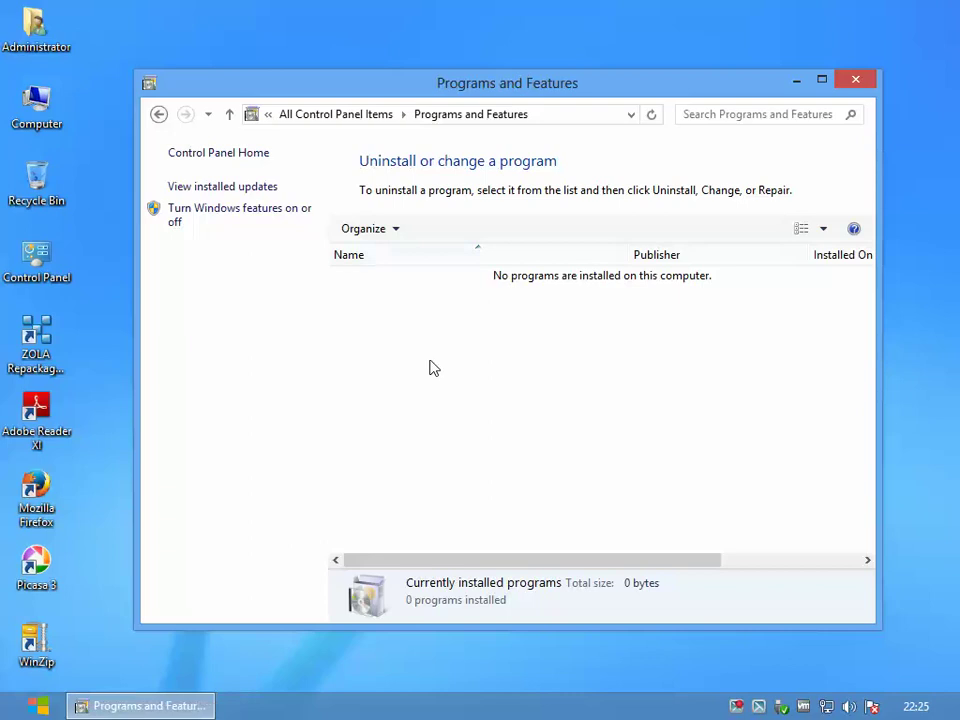
Step: Refresh the installed programs list in Programs and Features to check the deployed applications, and close the window
right_click(363, 320)
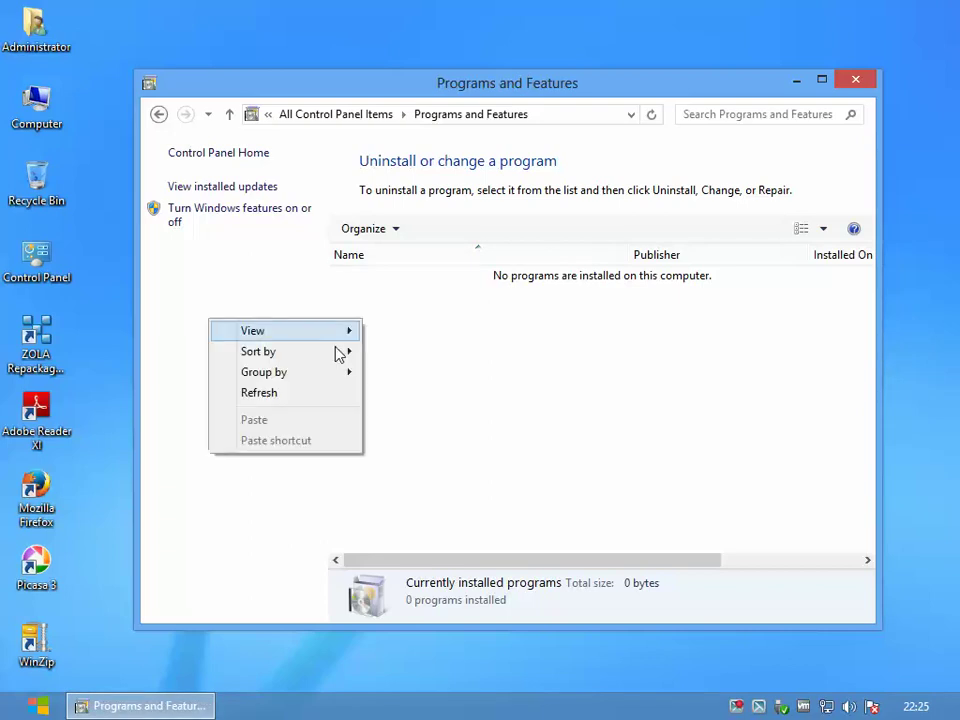
left_click(331, 401)
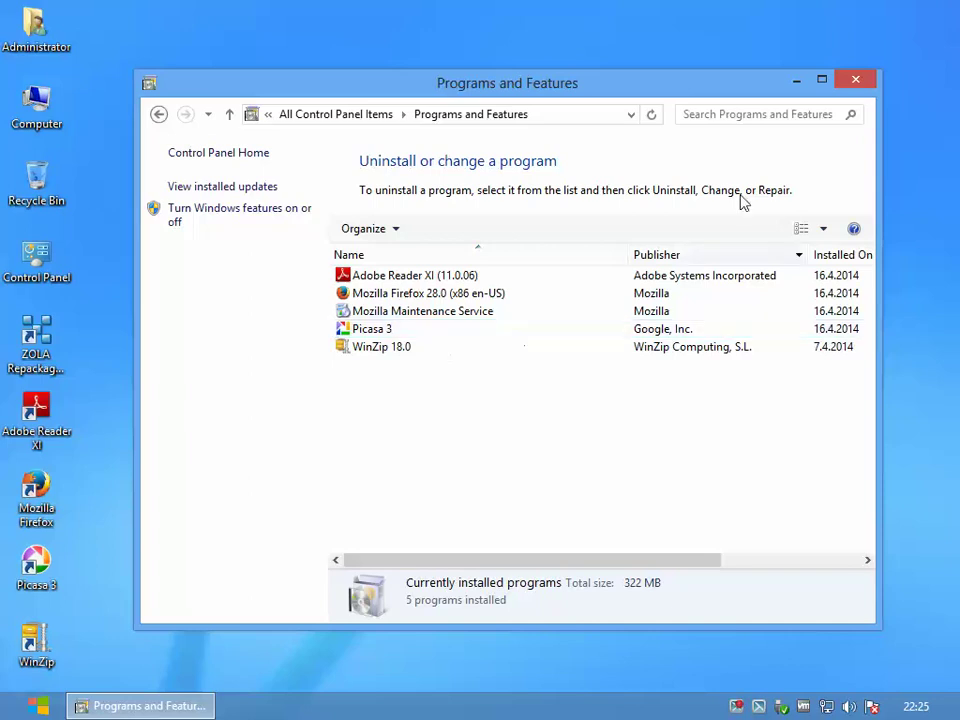
left_click(851, 84)
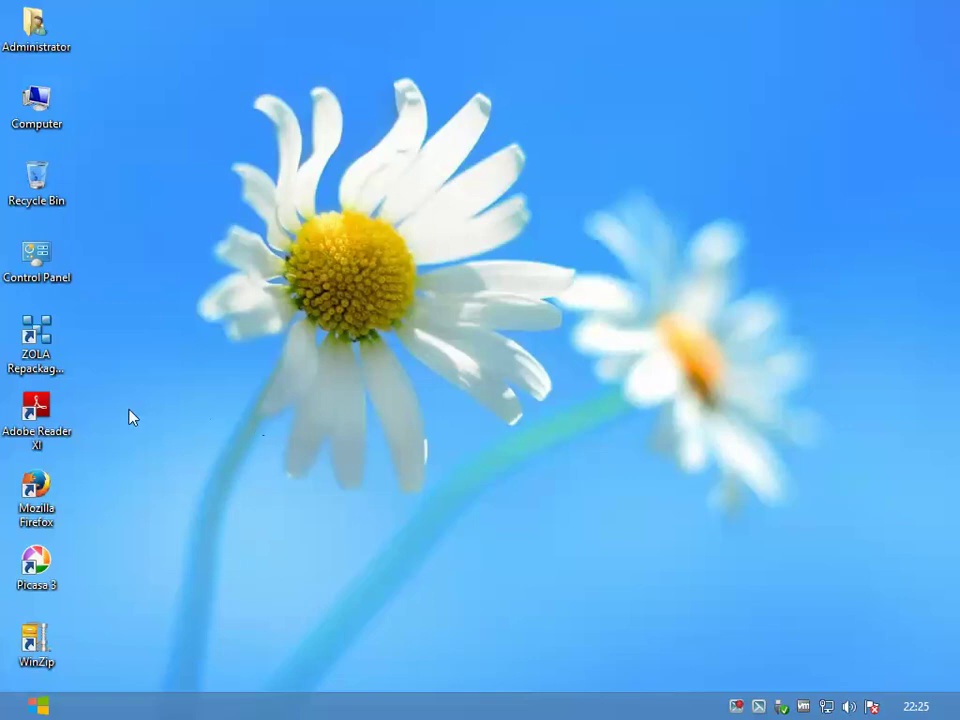
Step: Launch Adobe Reader XI and Mozilla Firefox from the desktop to check that each runs, closing each one again
double_click(47, 416)
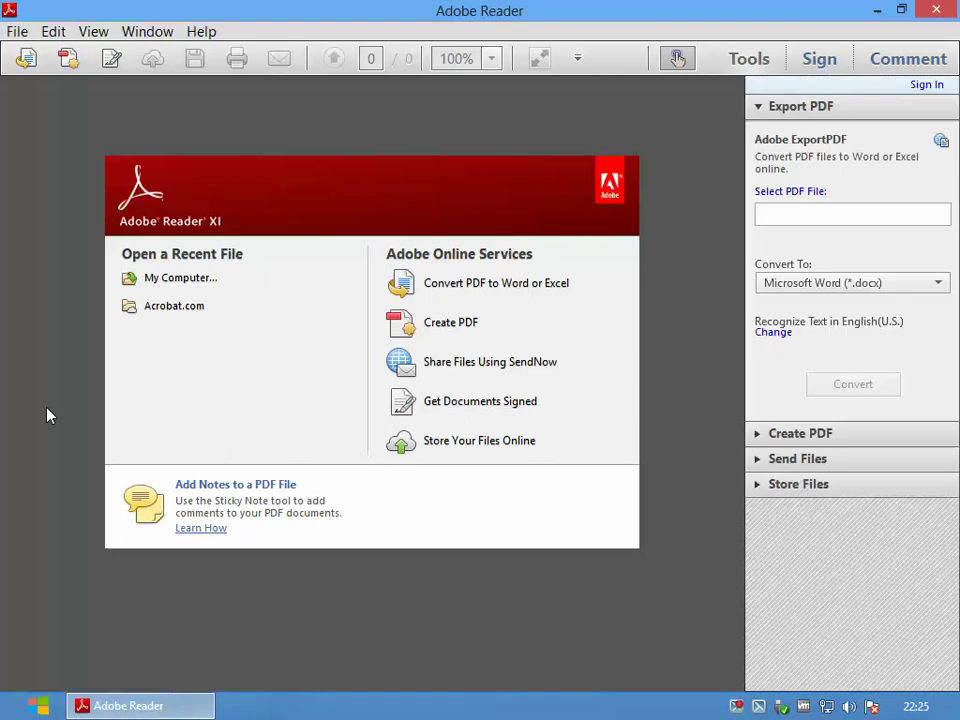
left_click(939, 11)
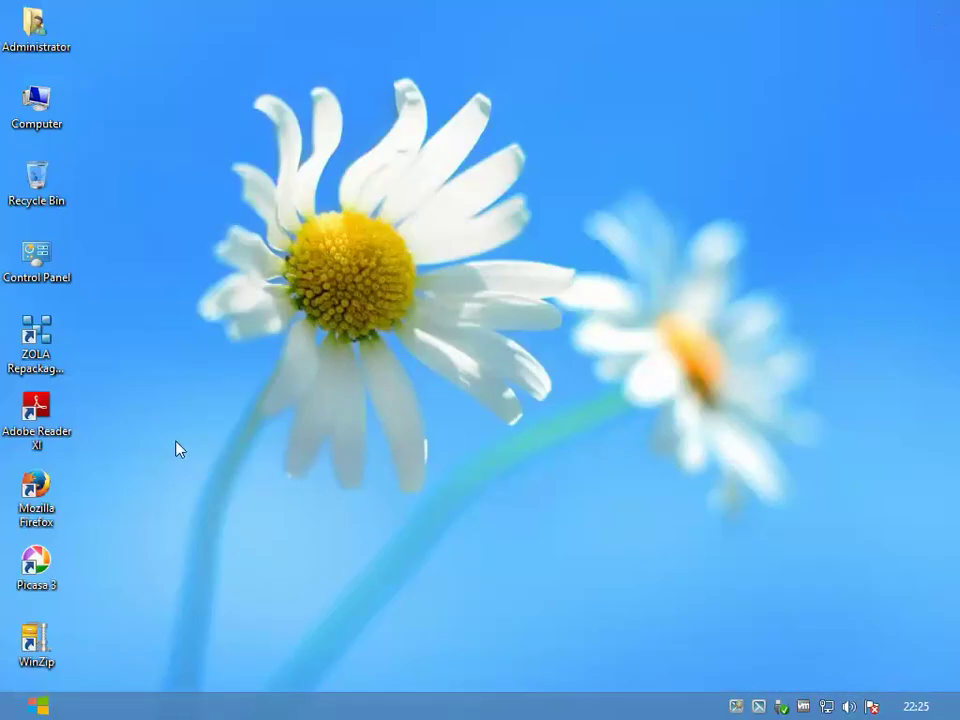
double_click(42, 490)
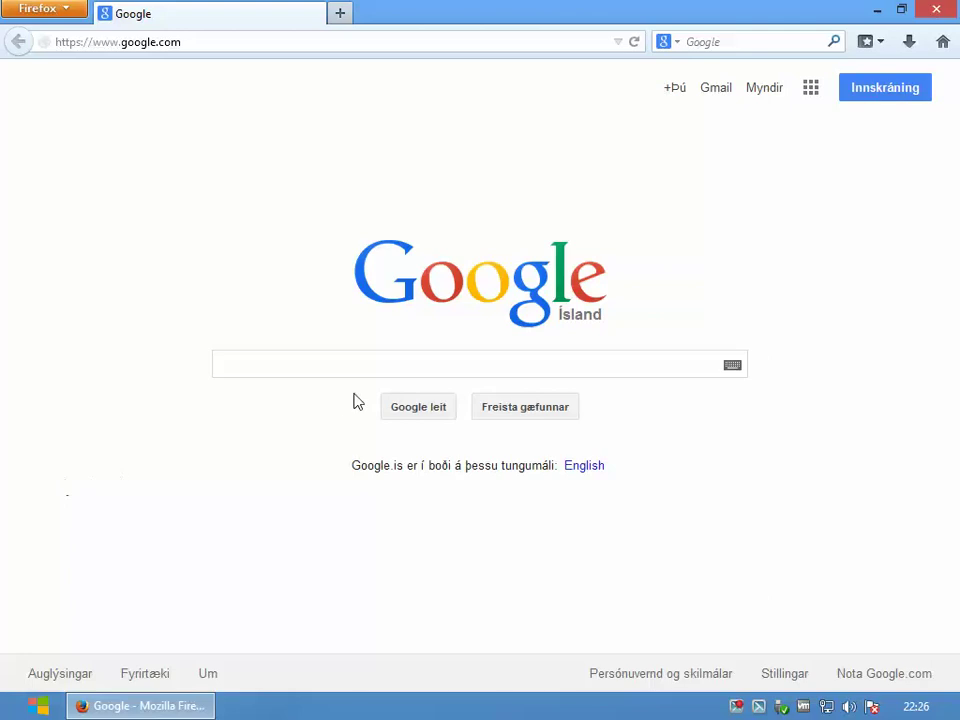
left_click(930, 15)
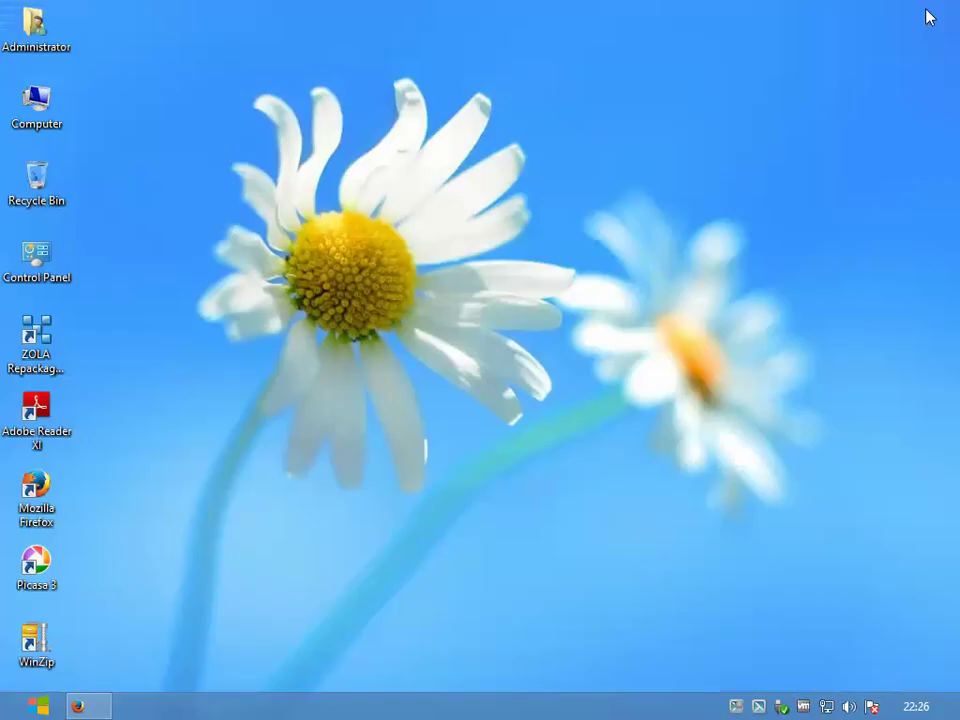
left_click(445, 338)
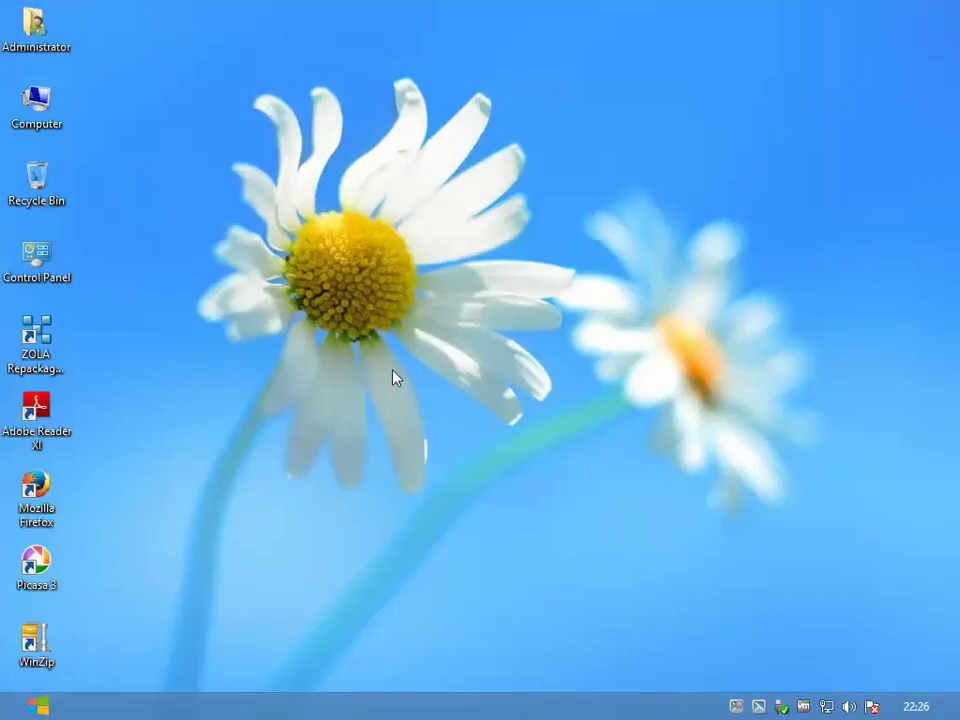
Step: Launch Picasa 3, finish its first-run setup searching only My Documents, My Pictures and the Desktop, decline Auto Backup, and close it
double_click(56, 568)
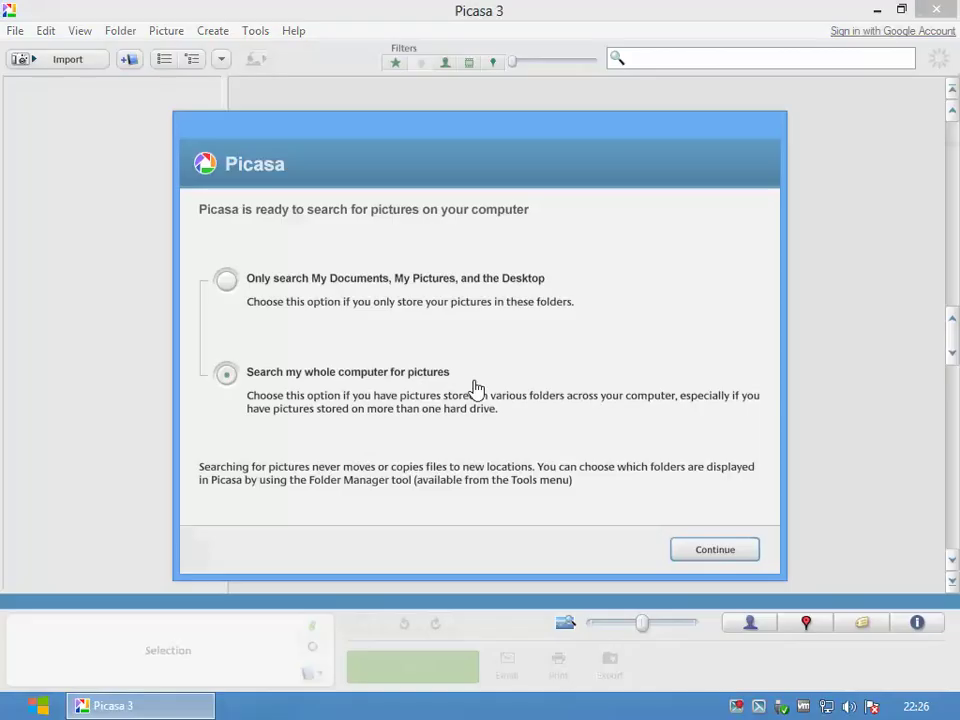
left_click(467, 285)
left_click(703, 552)
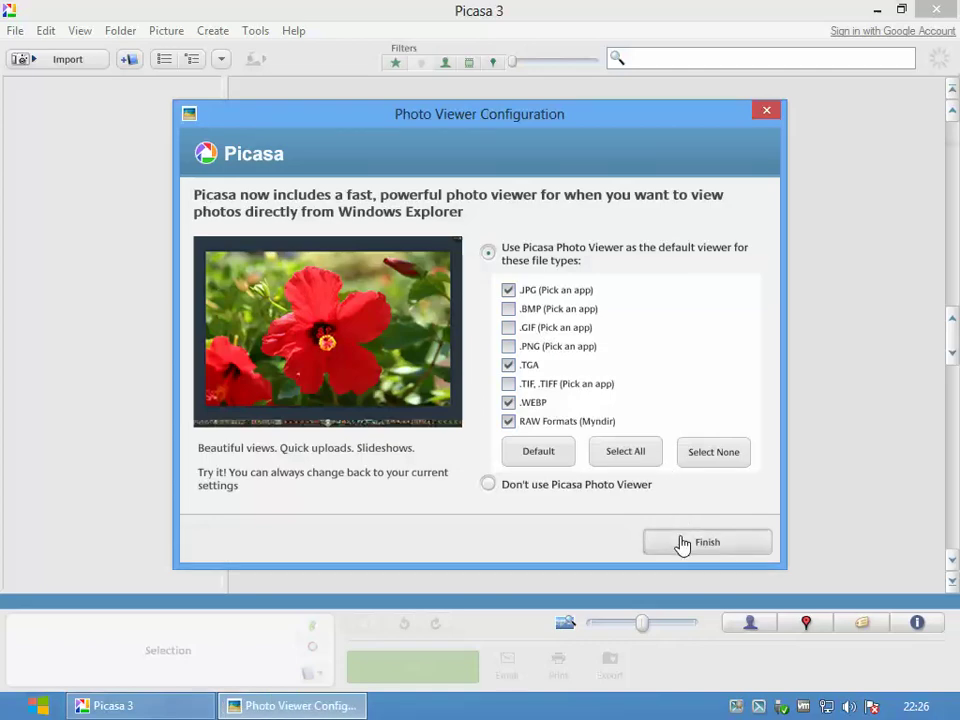
left_click(681, 544)
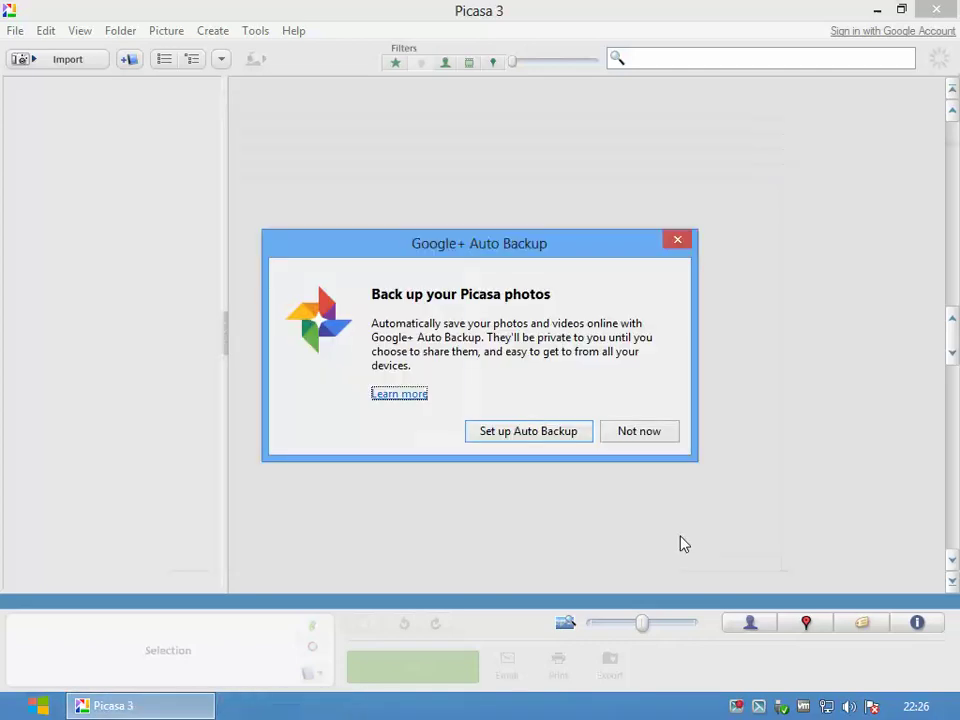
left_click(638, 436)
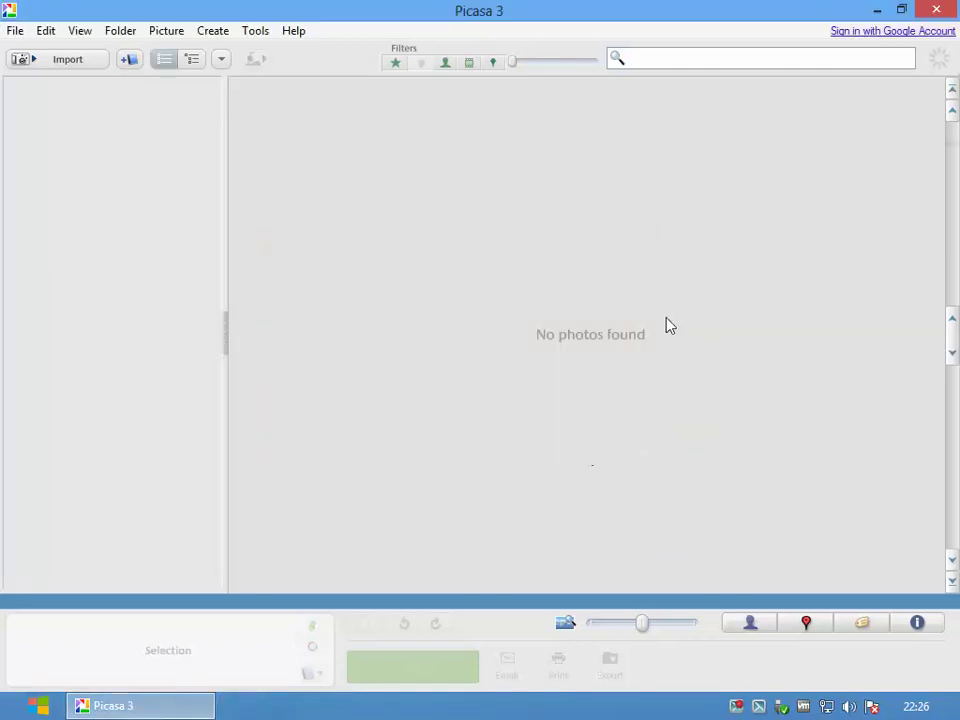
left_click(935, 11)
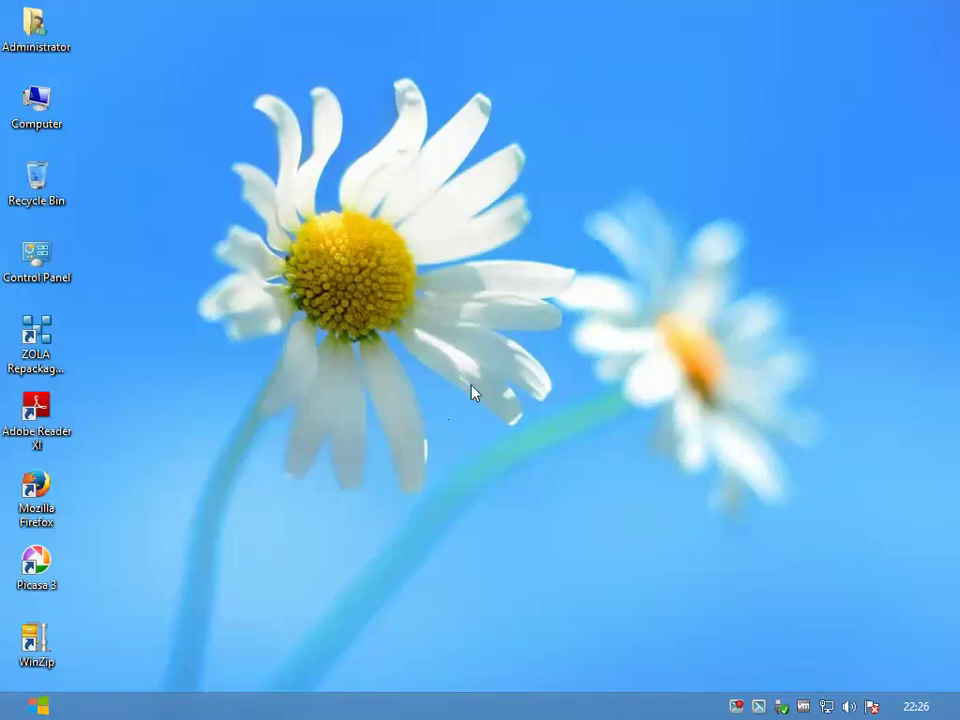